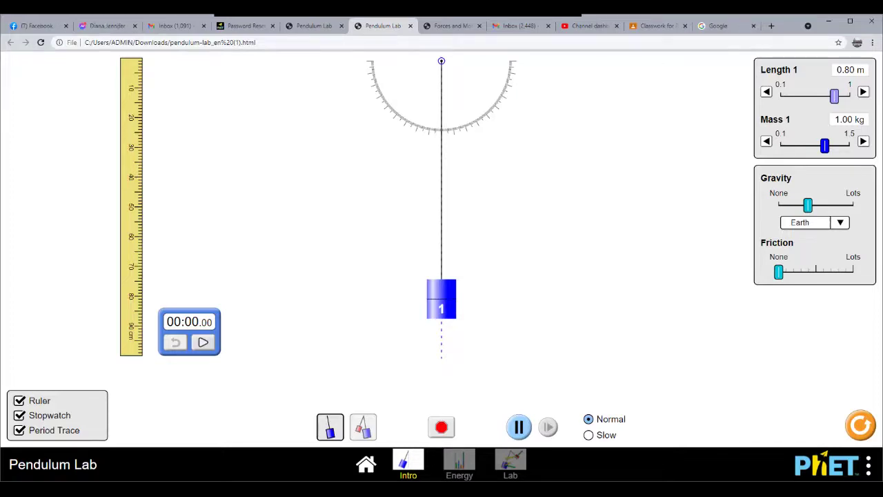
- Set pendulum 1's length to 1.00 m and its mass to 1.50 kg
key("Right")
key("Right")
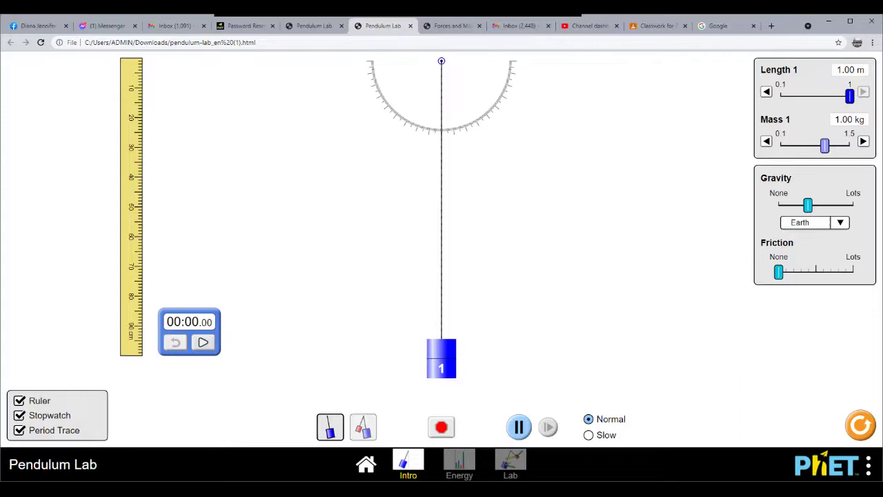
key("Left")
key("Left")
key("Right")
key("Right")
key("Right")
key("Right")
key("Right")
key("Right")
key("Right")
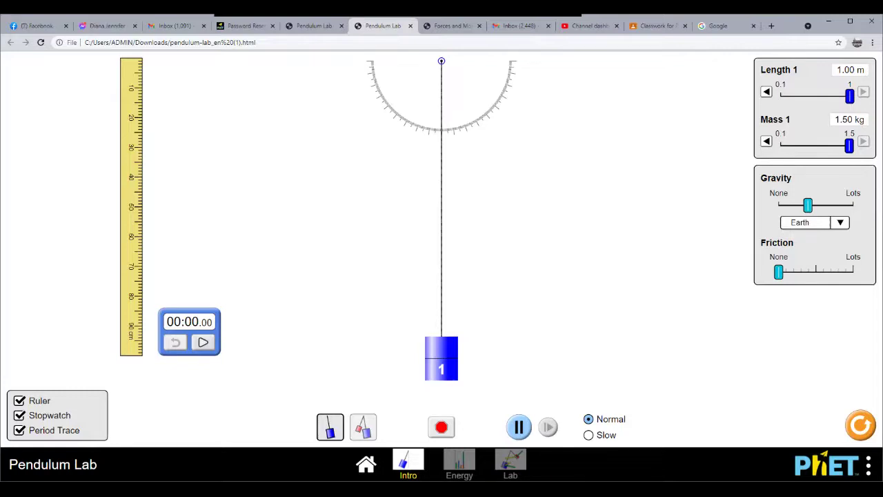
- Look through the gravity presets, keeping Earth and no friction, and start the stopwatch
key("space")
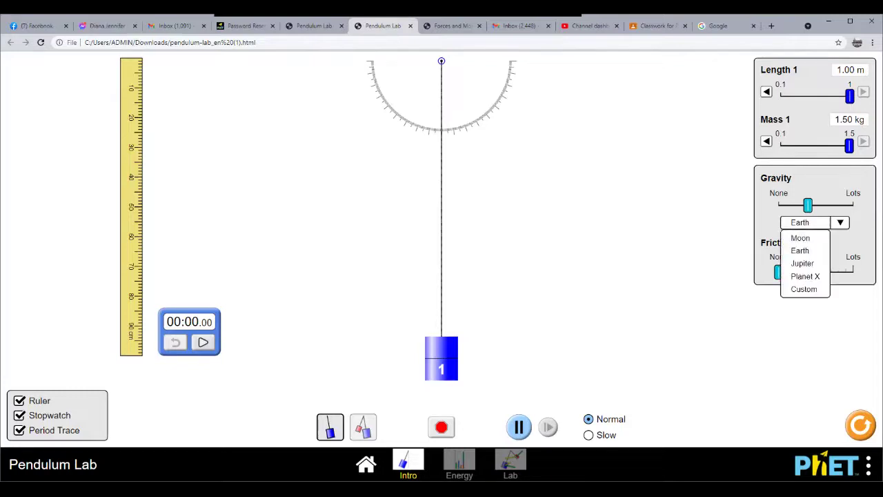
key("Escape")
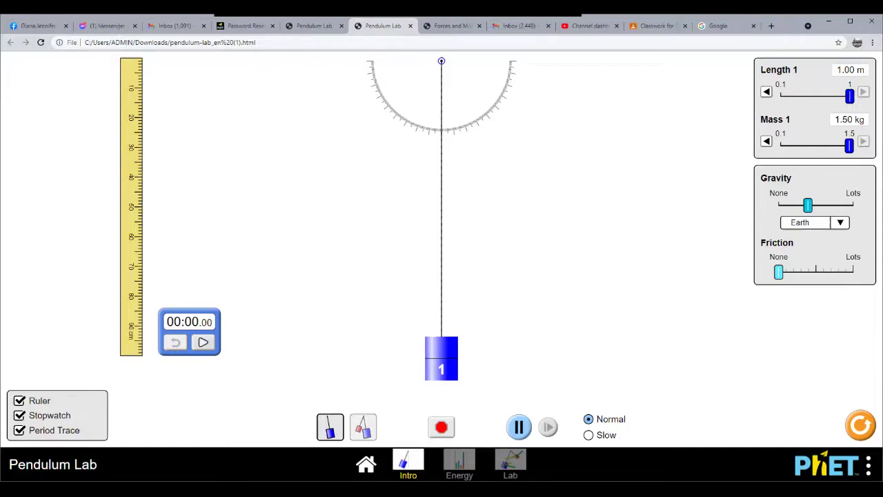
mouse_move(778, 272)
left_mouse_down()
mouse_move(815, 272)
mouse_move(778, 271)
left_mouse_up()
left_click(203, 342)
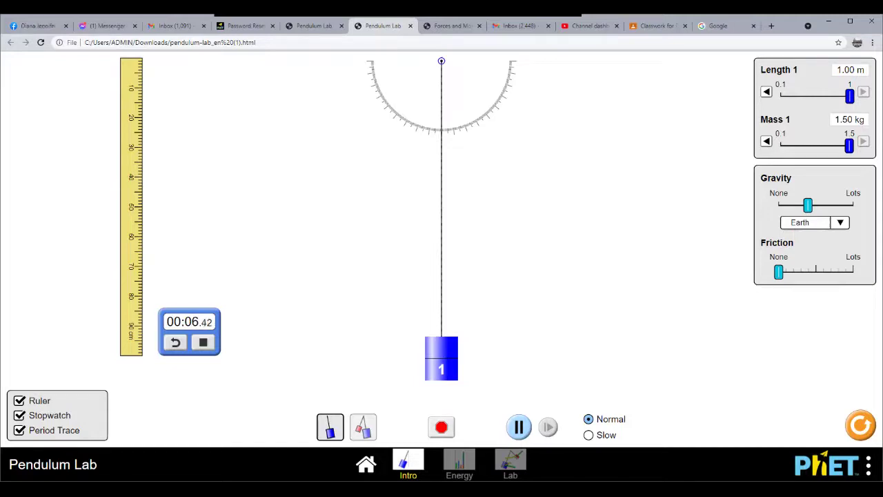
- Switch to the two-pendulum setup and pause the simulation
left_click(363, 426)
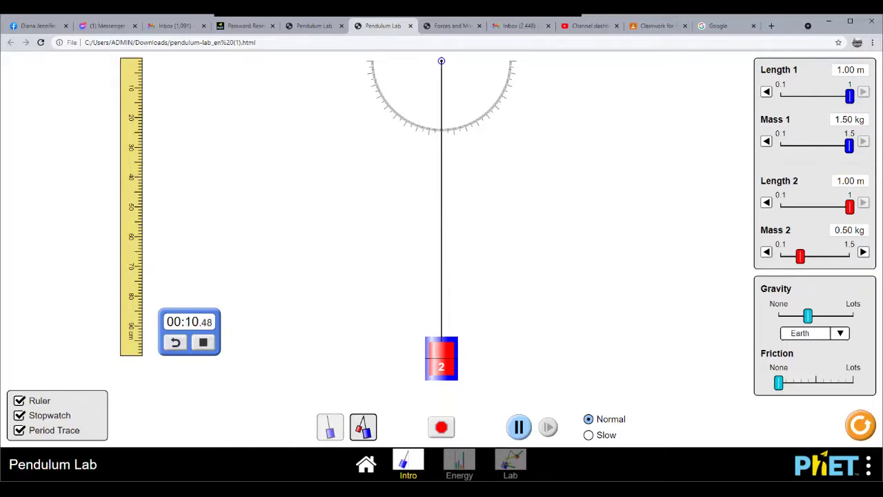
left_click(518, 426)
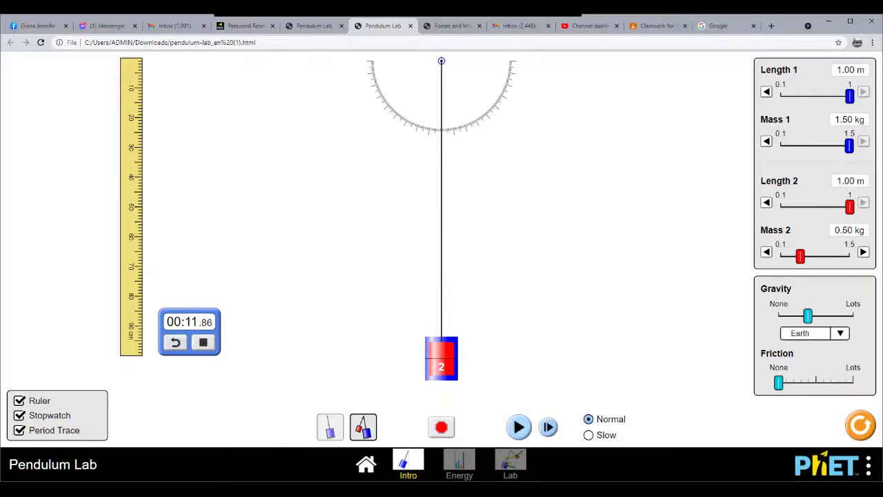
left_click(518, 426)
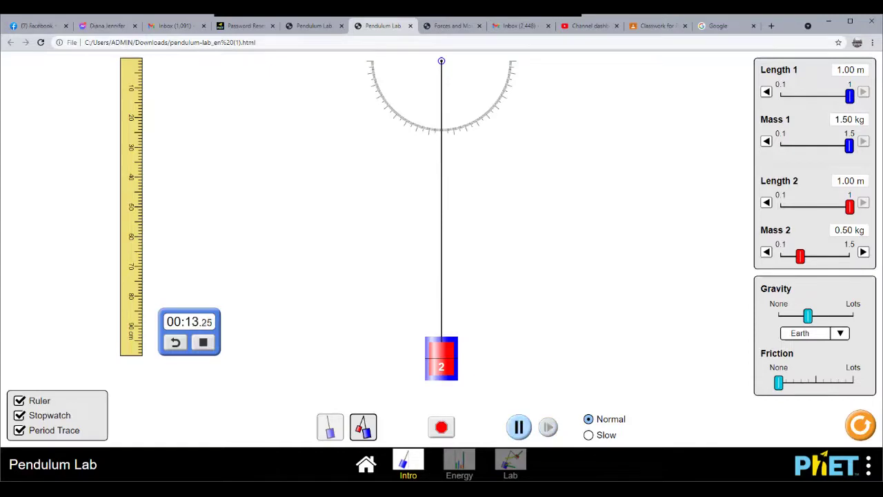
left_click(519, 427)
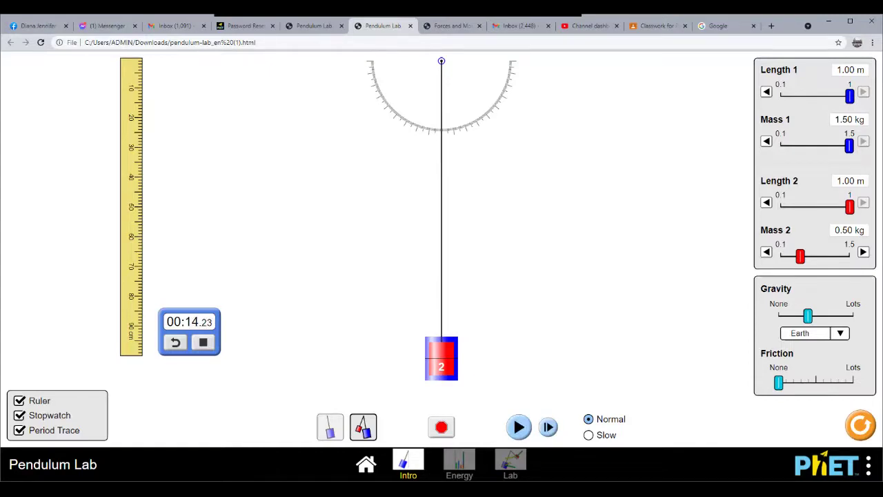
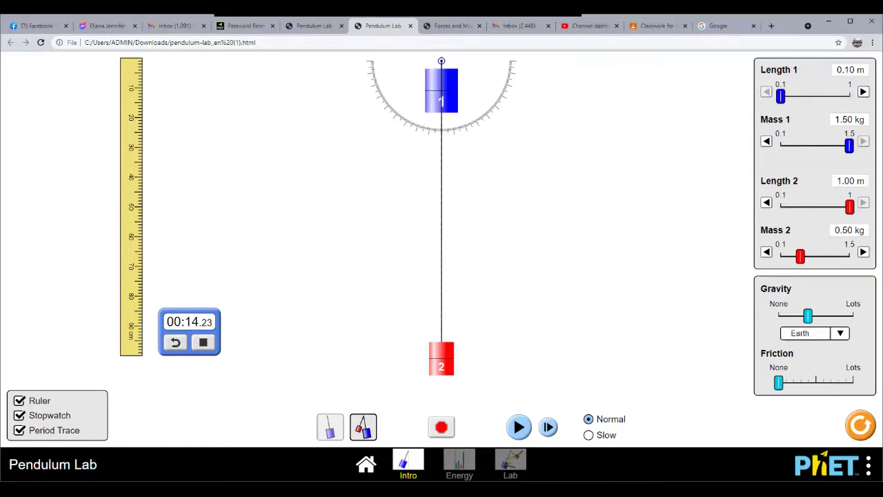
- Run the simulation briefly, pause it, and set pendulum 2's length to 0.50 m
key("space")
key("space")
left_click_drag(849, 206, 804, 206)
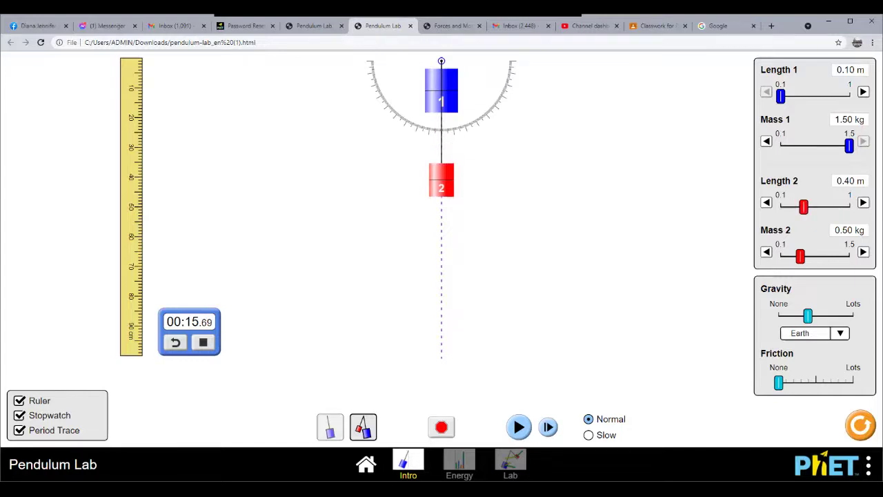
left_click_drag(804, 206, 811, 205)
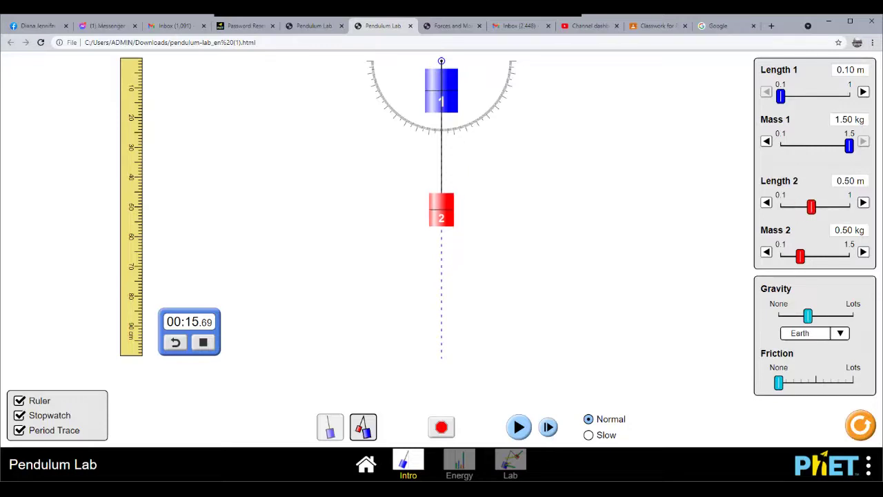
- Change the simulation speed to Slow, play it for a moment and pause it
left_click(588, 434)
left_click(519, 427)
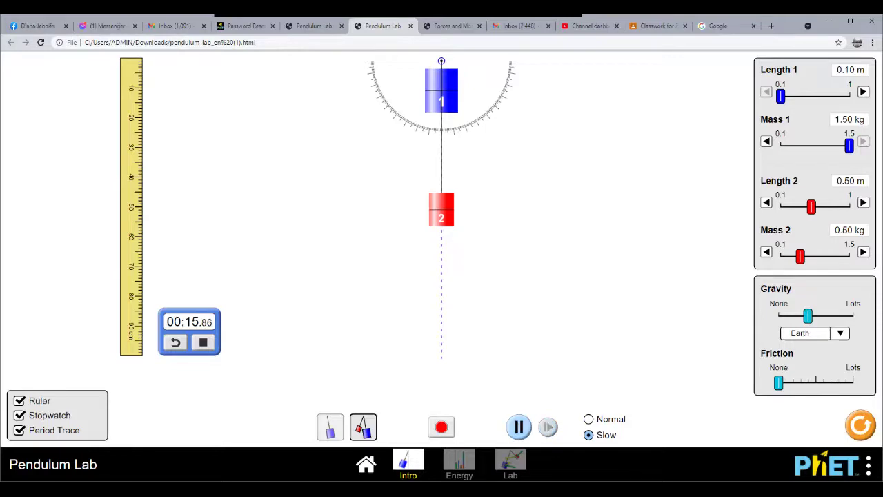
left_click(518, 427)
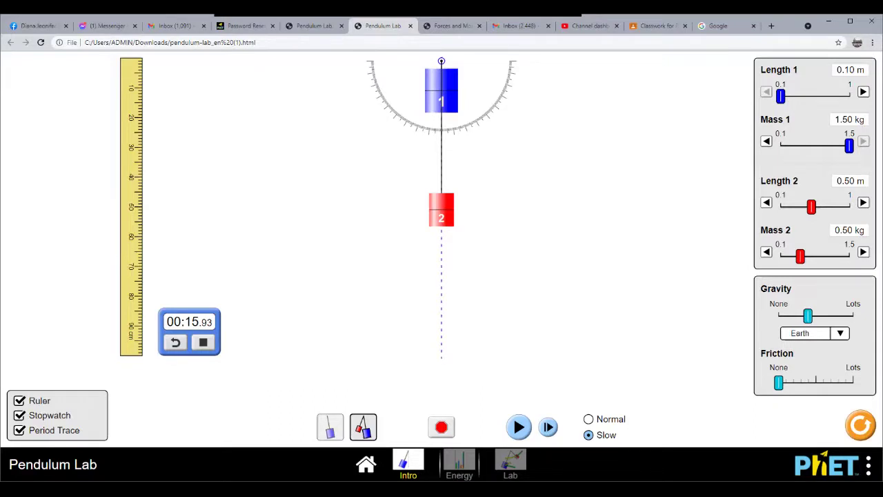
- Open the Energy screen and show its ruler, stopwatch and period trace
left_click(459, 462)
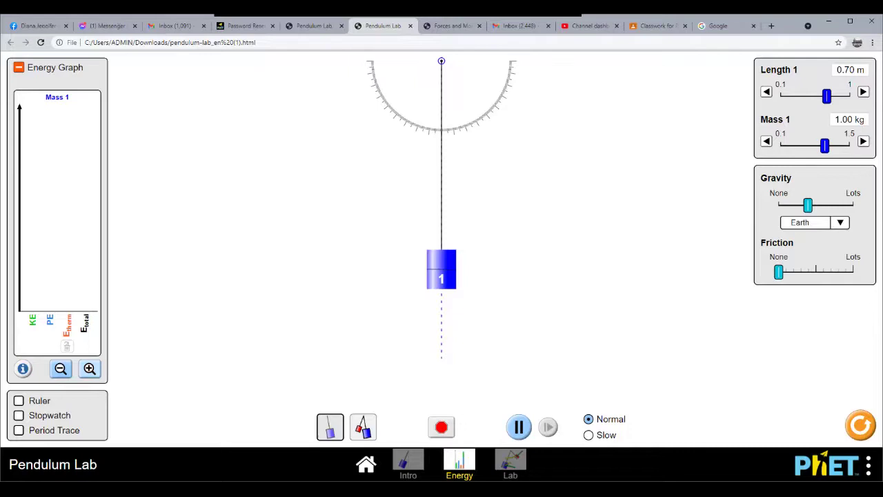
left_click(19, 400)
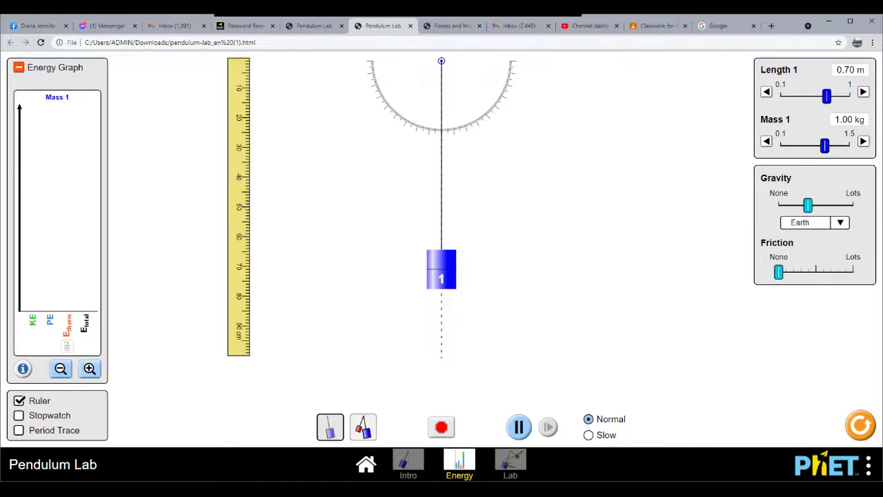
left_click(18, 414)
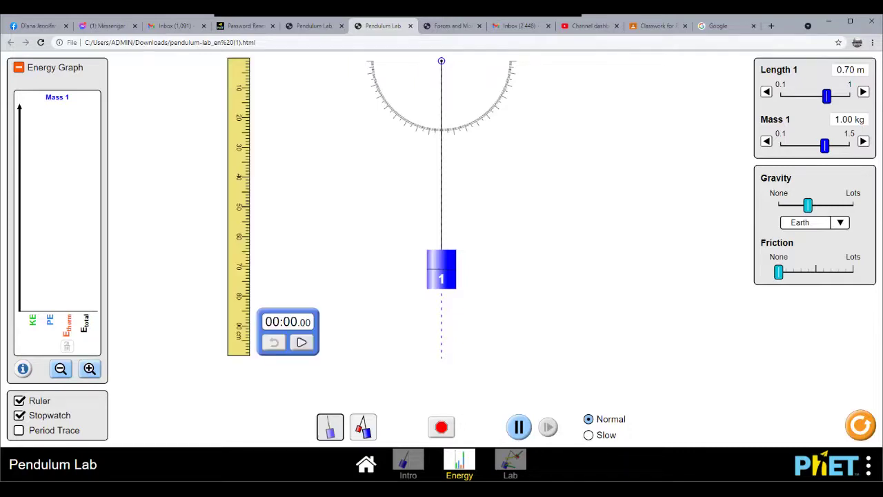
left_click(19, 429)
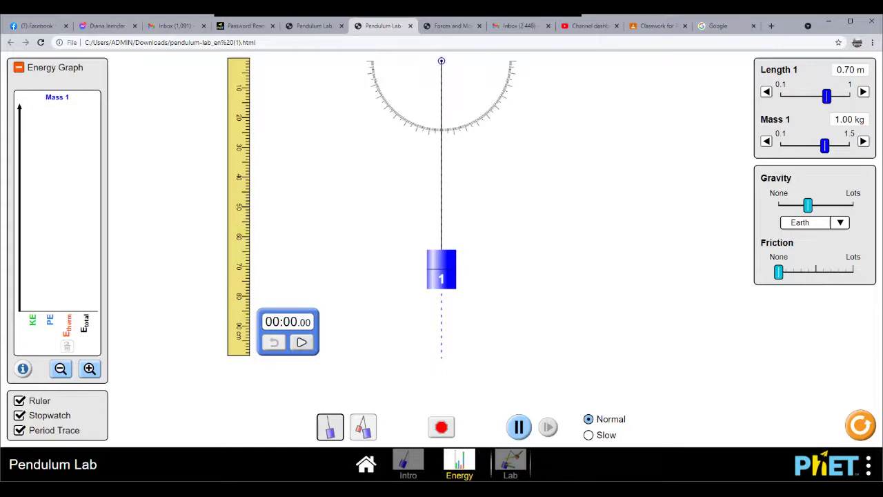
- Open the Lab screen and show its ruler, stopwatch and period timer, keeping Earth gravity
left_click(511, 462)
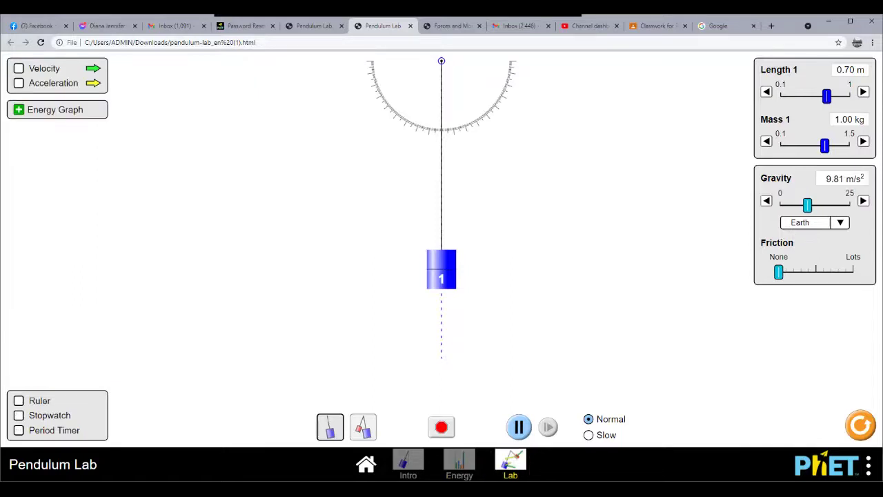
left_click(19, 400)
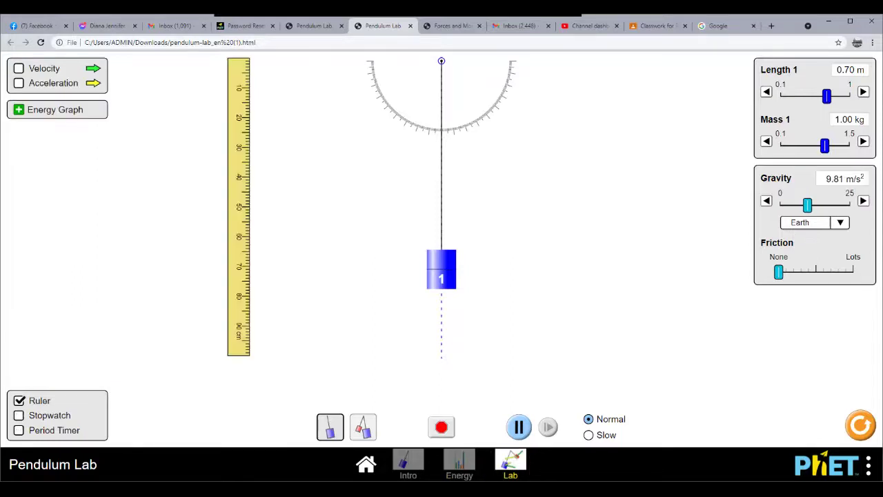
left_click(19, 414)
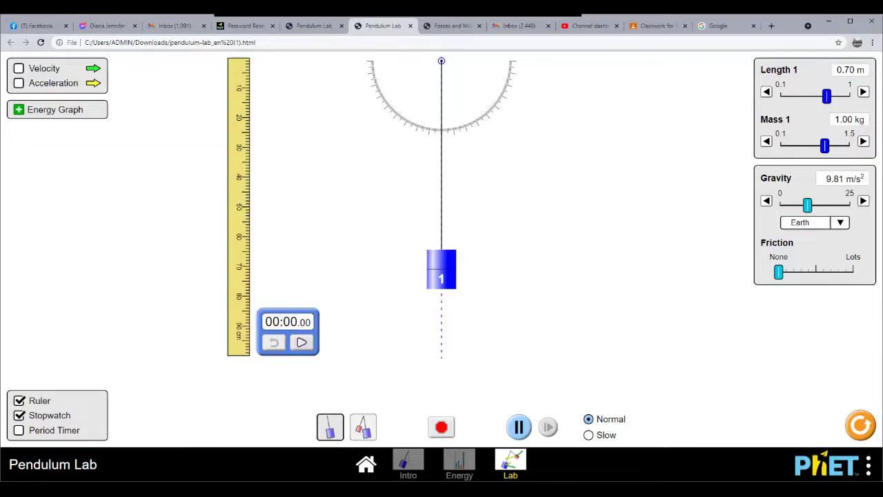
left_click(19, 430)
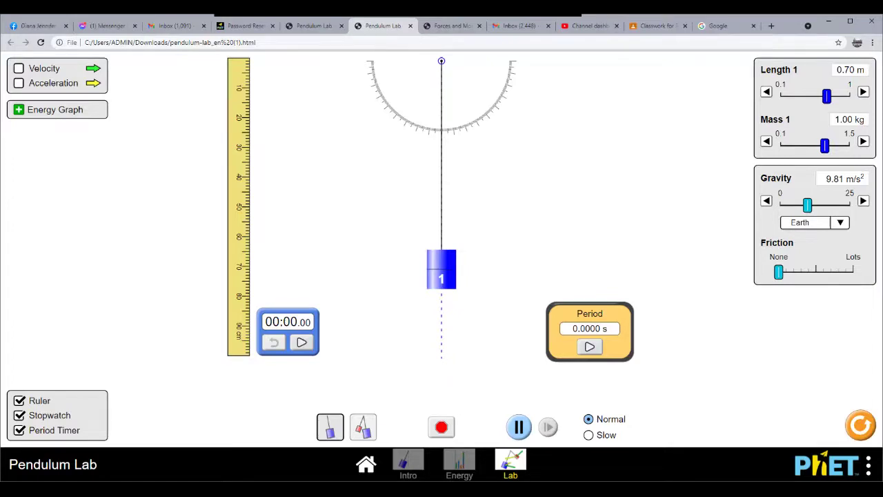
left_click(862, 201)
left_click(765, 201)
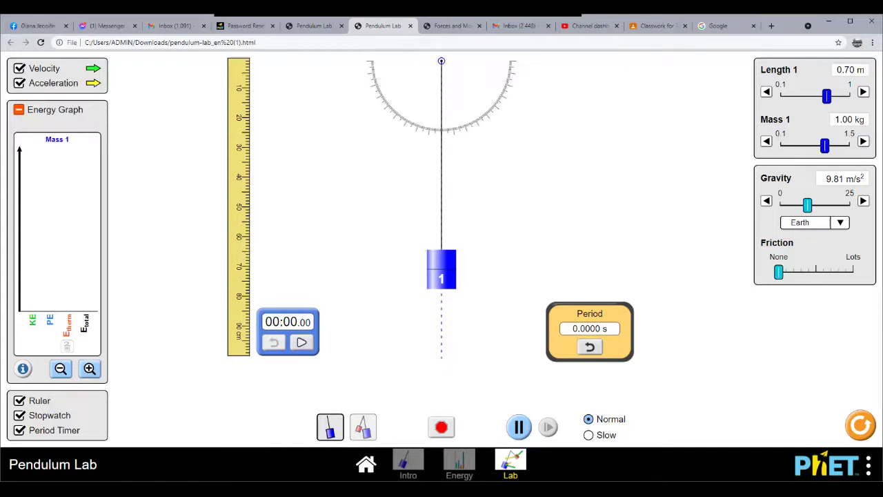
- Release pendulum 1 from about 90° and time its swing, stopping and restarting the stopwatch
left_click_drag(441, 269, 649, 63)
left_click(302, 342)
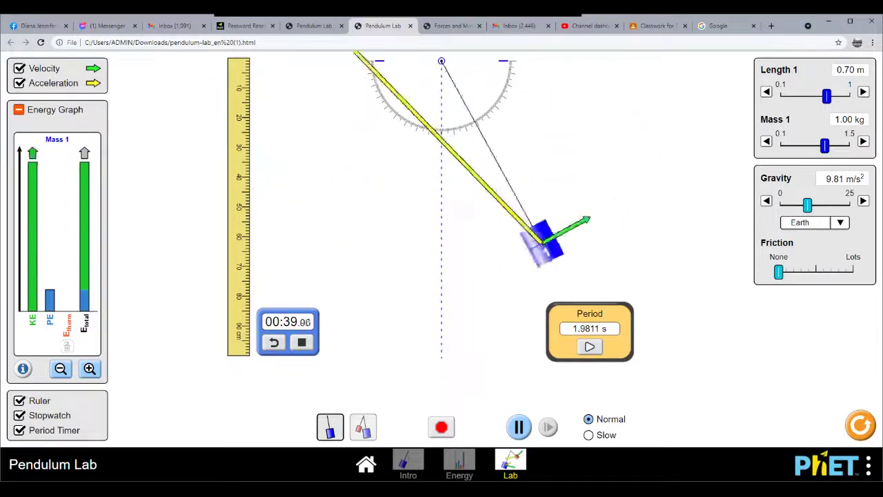
key("space")
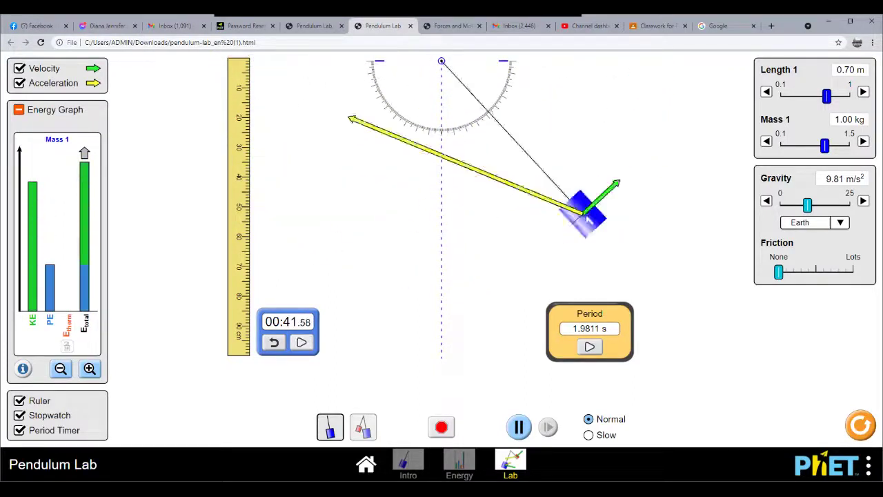
key("space")
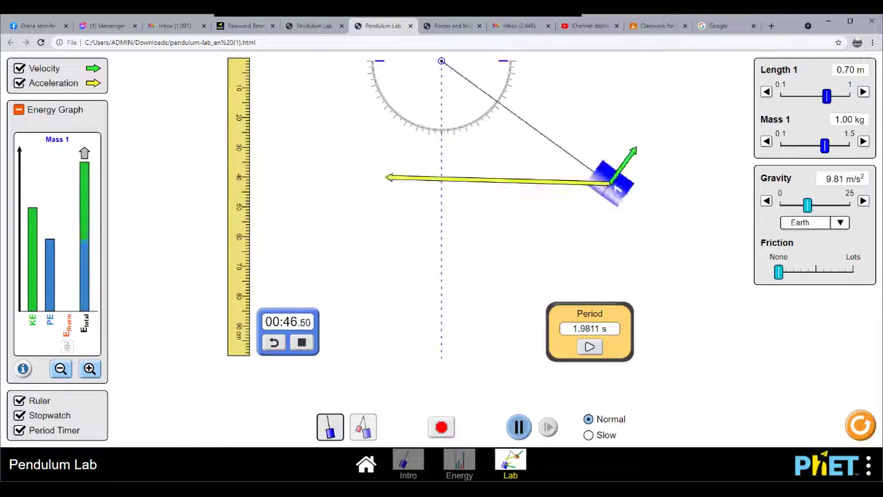
- Pause the swinging pendulum, change the speed to Slow and resume the motion
key("space")
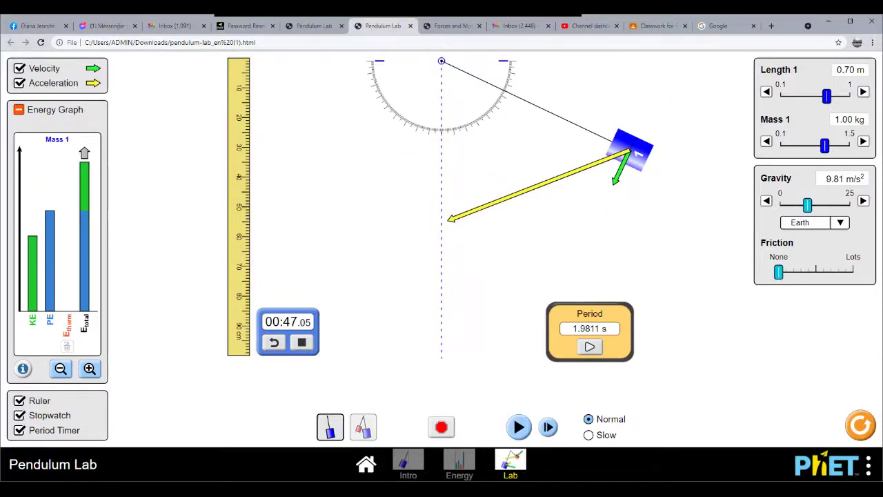
left_click(588, 435)
left_click(518, 427)
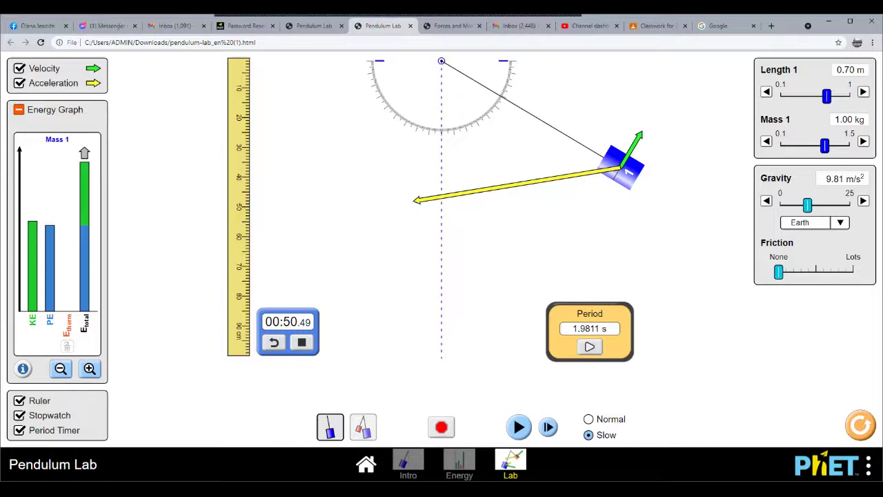
- Reset the Lab screen and show the ruler, stopwatch, period timer and energy graph
key("alt+r")
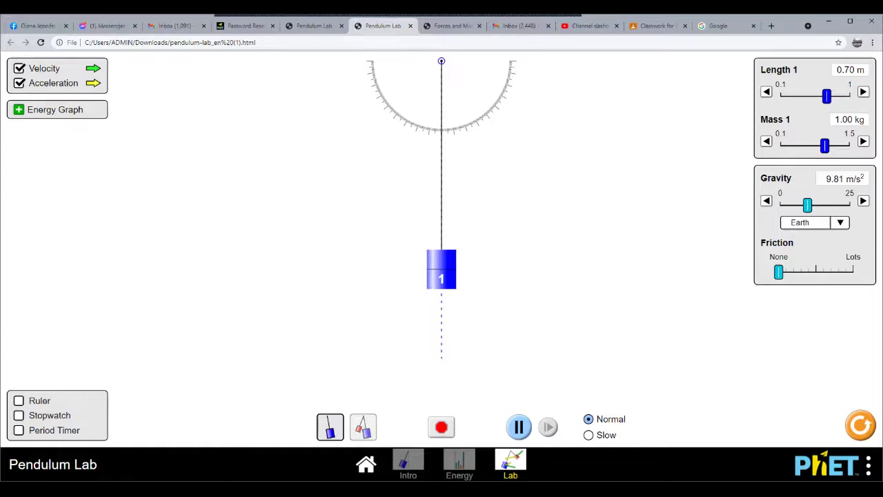
left_click(18, 400)
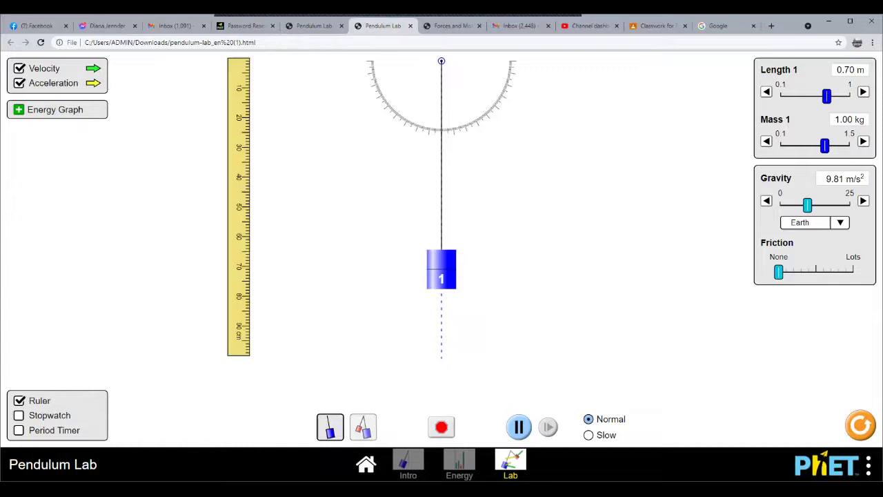
left_click(19, 430)
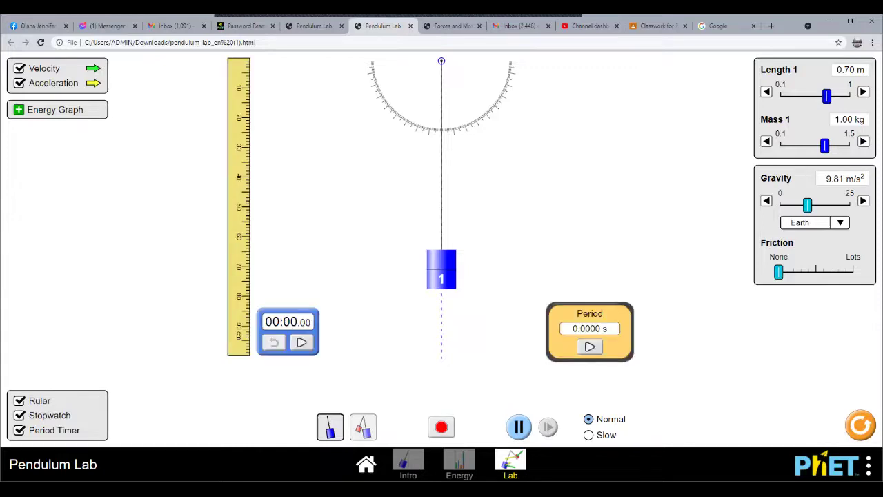
left_click(19, 110)
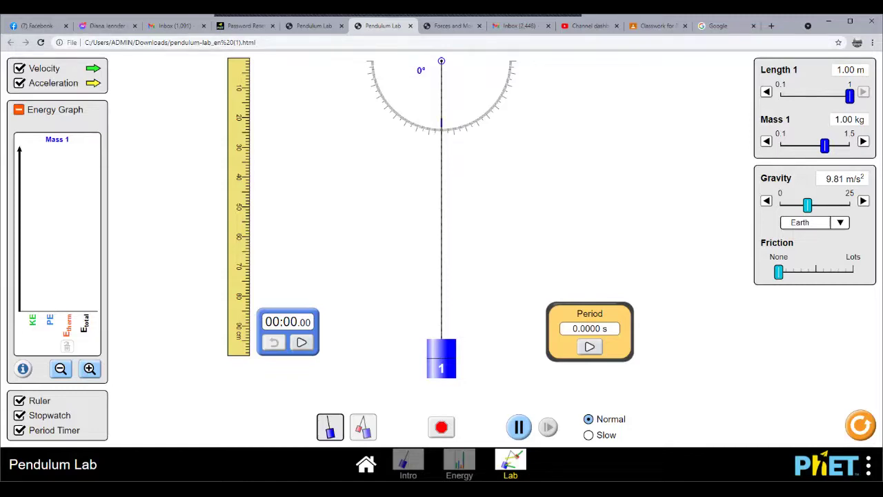
- Release the 1.00 m pendulum from 90° and start both the stopwatch and the period timer
left_click_drag(523, 347, 735, 104)
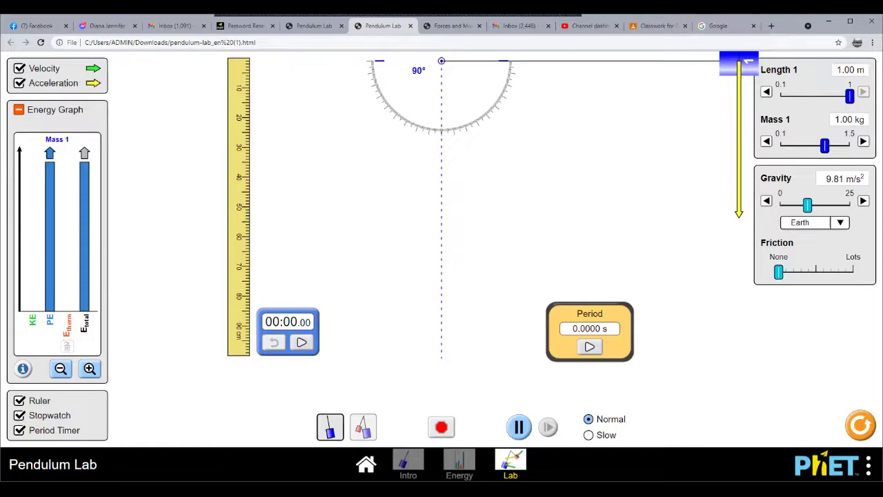
left_click_drag(738, 62, 739, 62)
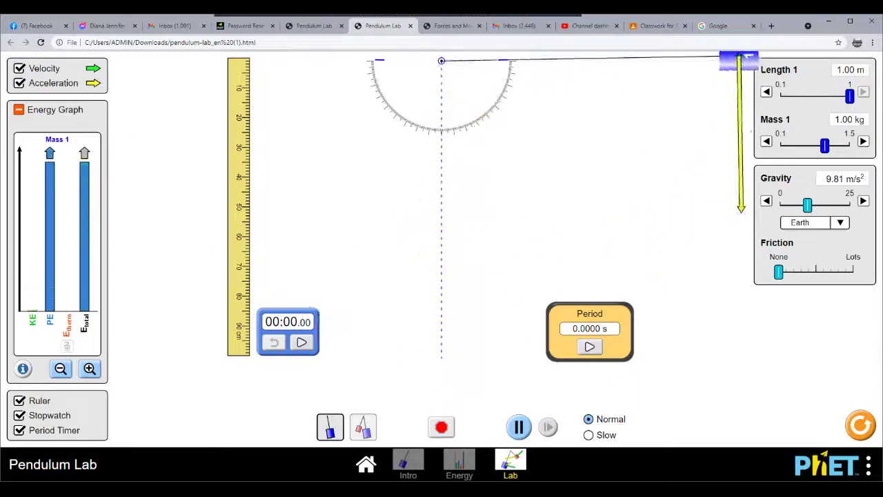
left_click(302, 343)
left_click(589, 346)
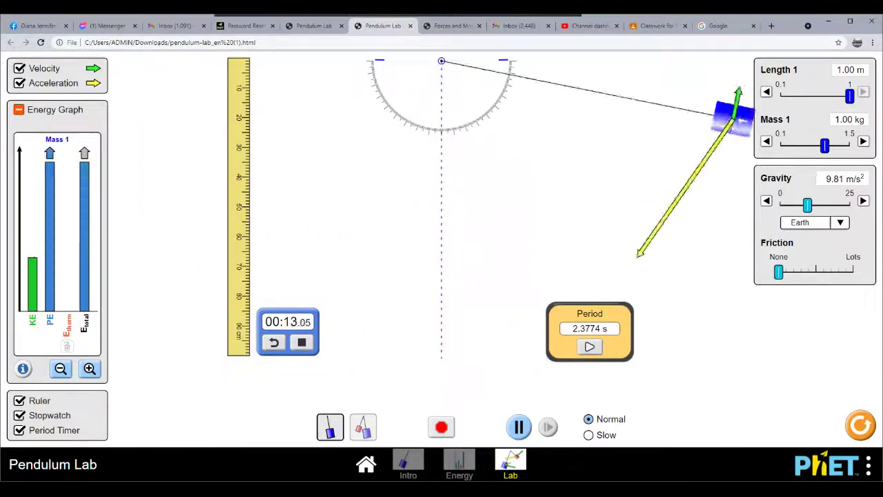
- Slow the simulation speed and increase the mass of pendulum 1 to 1.50 kg while it swings
left_click(588, 434)
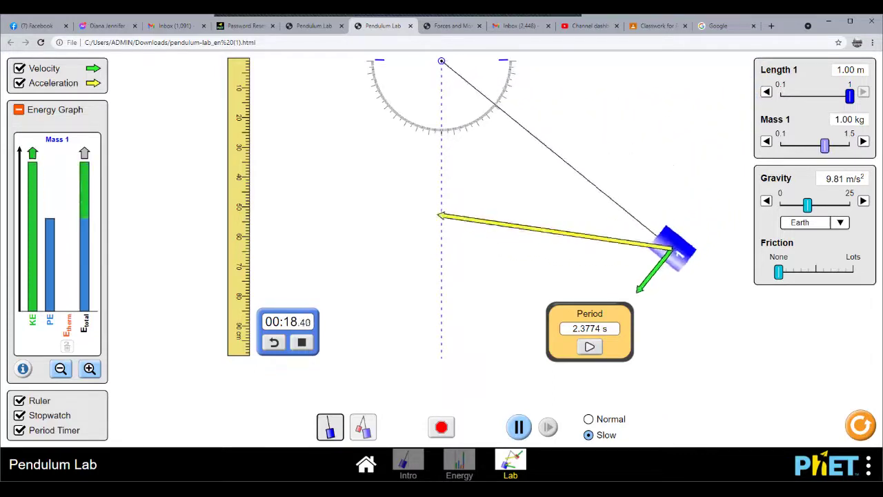
key("Right")
key("Right")
key("Right")
key("Right")
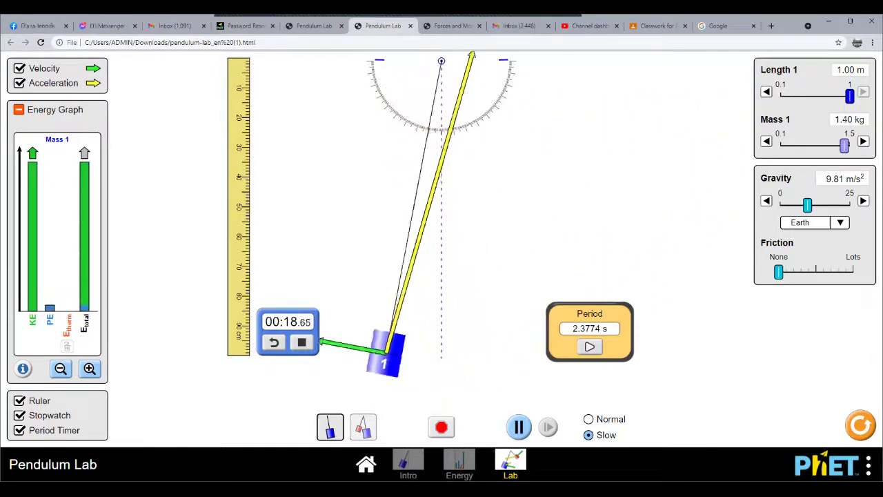
key("Right")
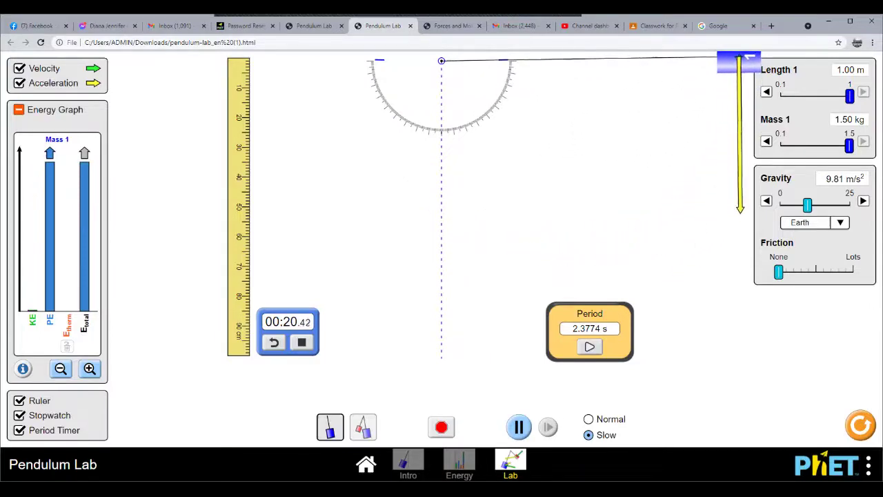
- Reduce the mass of pendulum 1 to the 0.10 kg minimum and raise it gradually back to 1.50 kg
left_click_drag(848, 144, 780, 144)
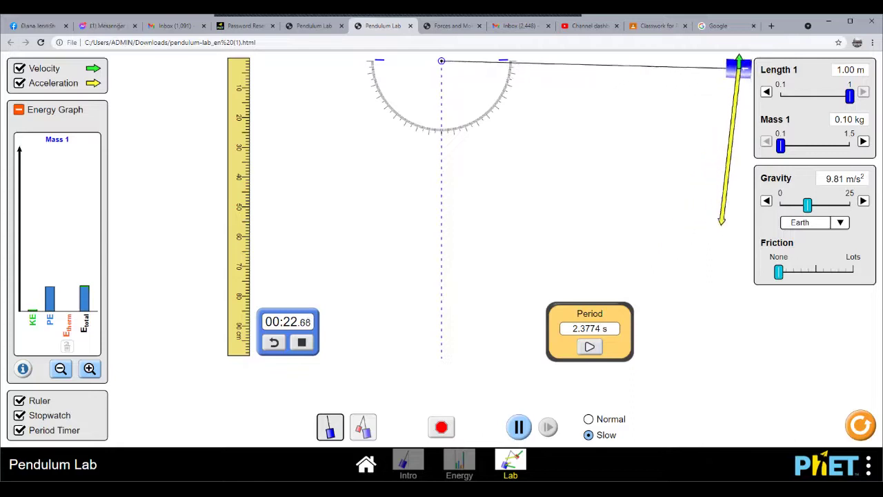
key("Right")
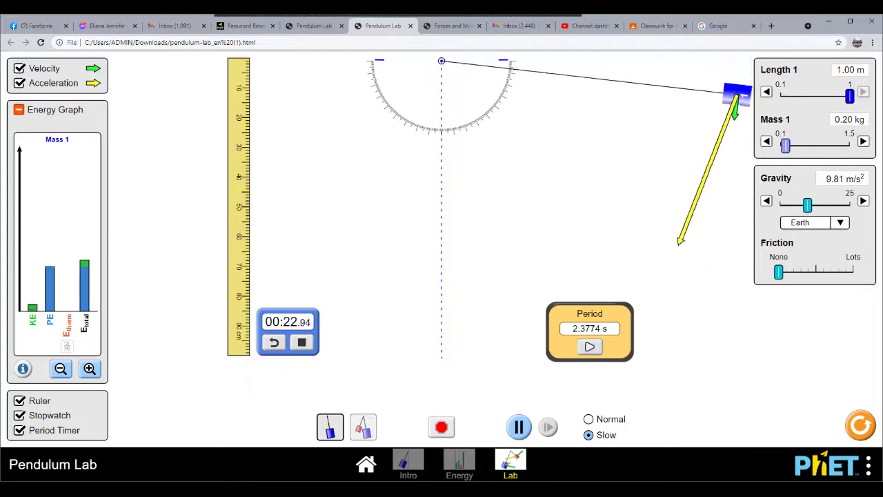
key("Right")
key("Right")
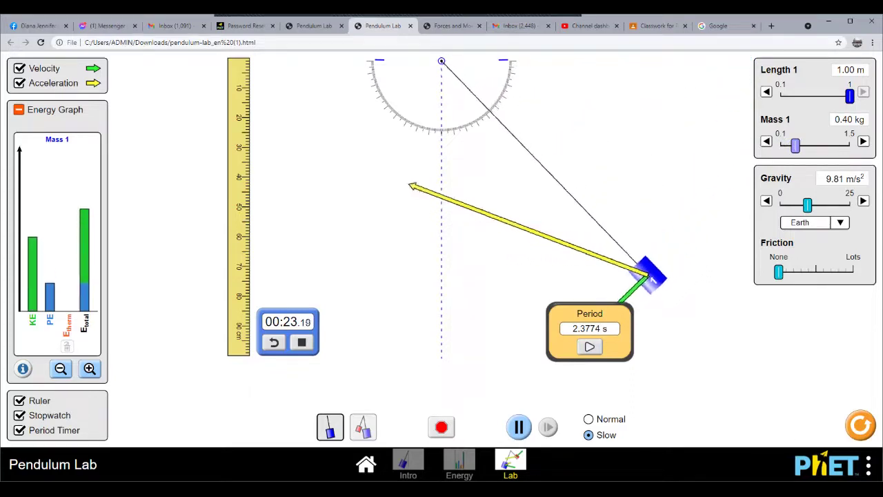
key("Right")
key("Right")
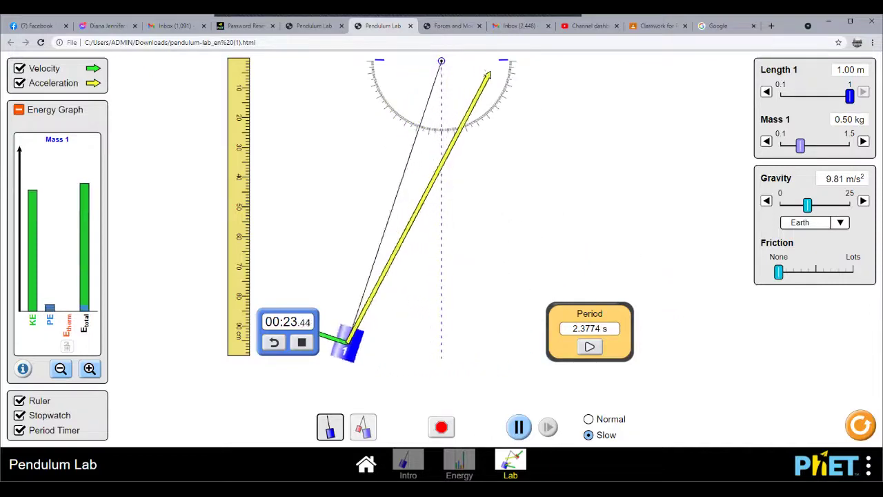
key("Right")
key("Right")
key("Right")
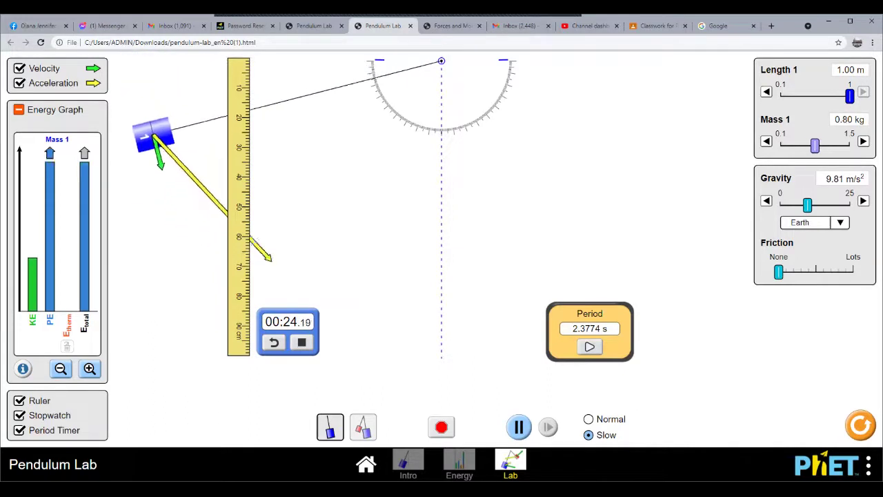
key("Right")
key("Right")
key("Right")
key("Right")
key("Right")
key("Right")
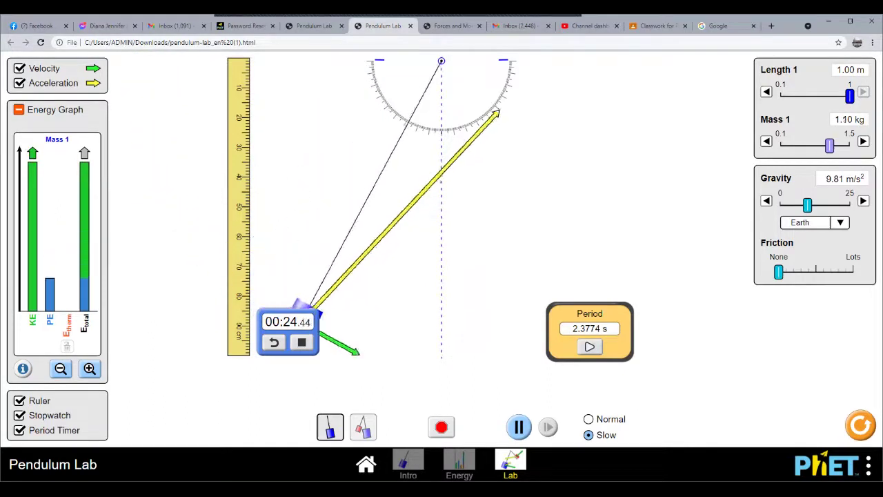
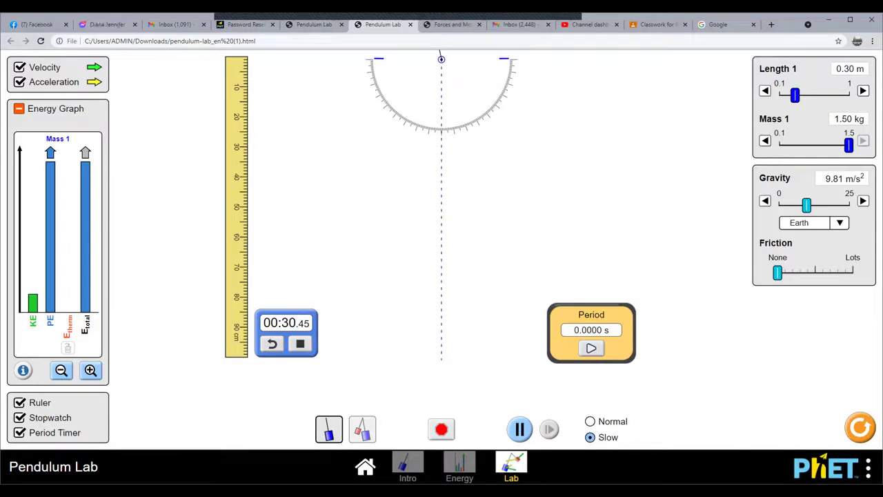
- Shorten pendulum 1 to the 0.10 m minimum and lengthen it gradually to 1.00 m as it swings
left_click_drag(787, 94, 779, 94)
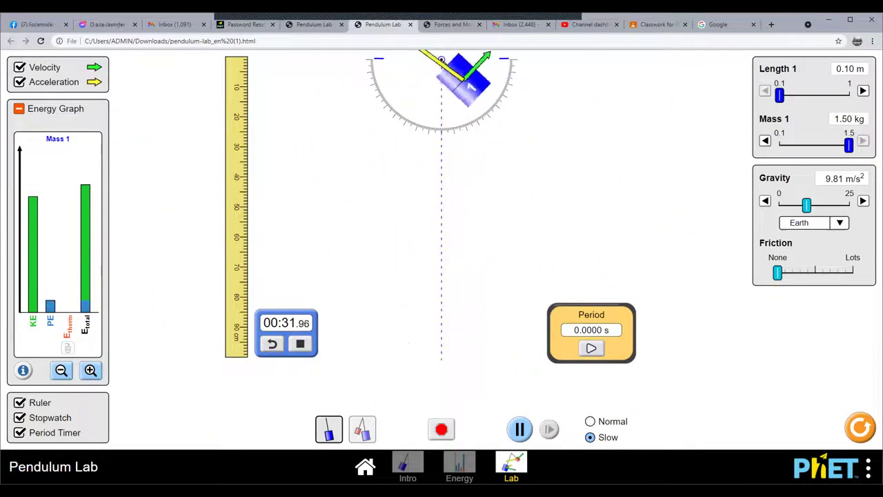
key("Right")
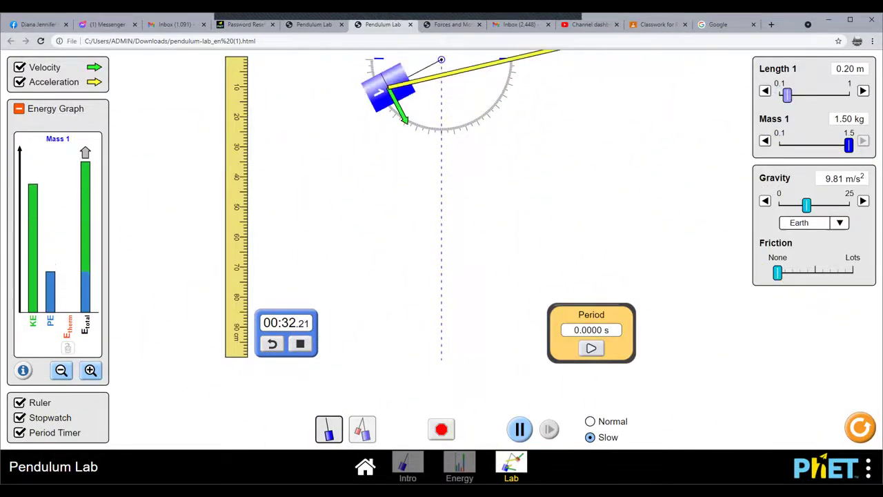
key("Right")
key("Right")
key("Right")
key("Right")
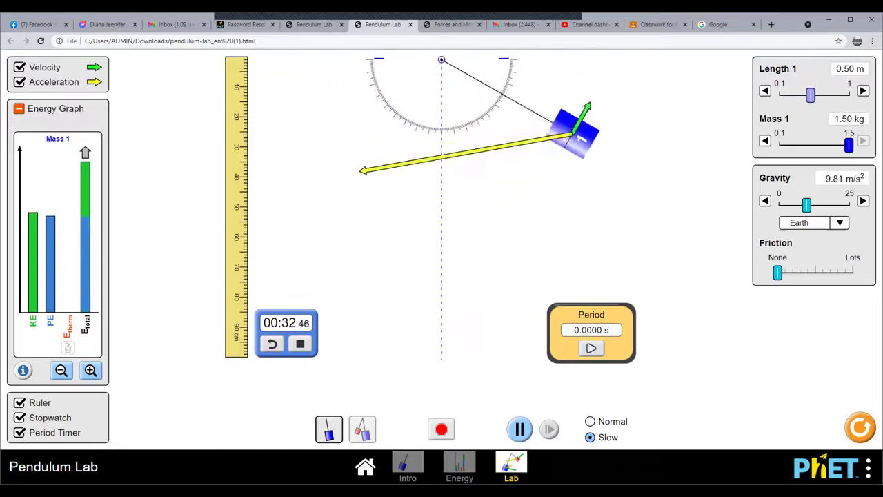
key("Right")
key("Right")
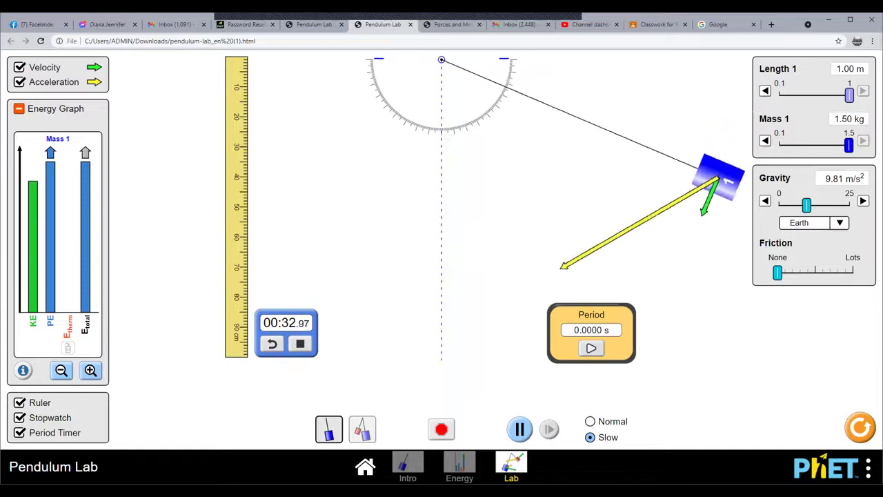